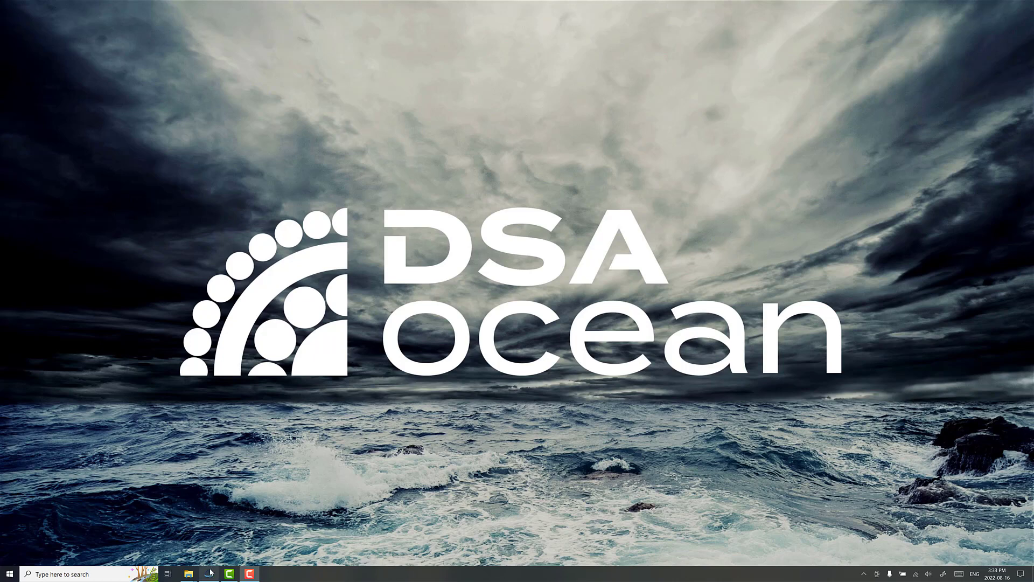
# Step: Restore the genericFrigate project window and scroll through its ship dimensions, loading condition and data files
pyautogui.moveTo(204, 577)
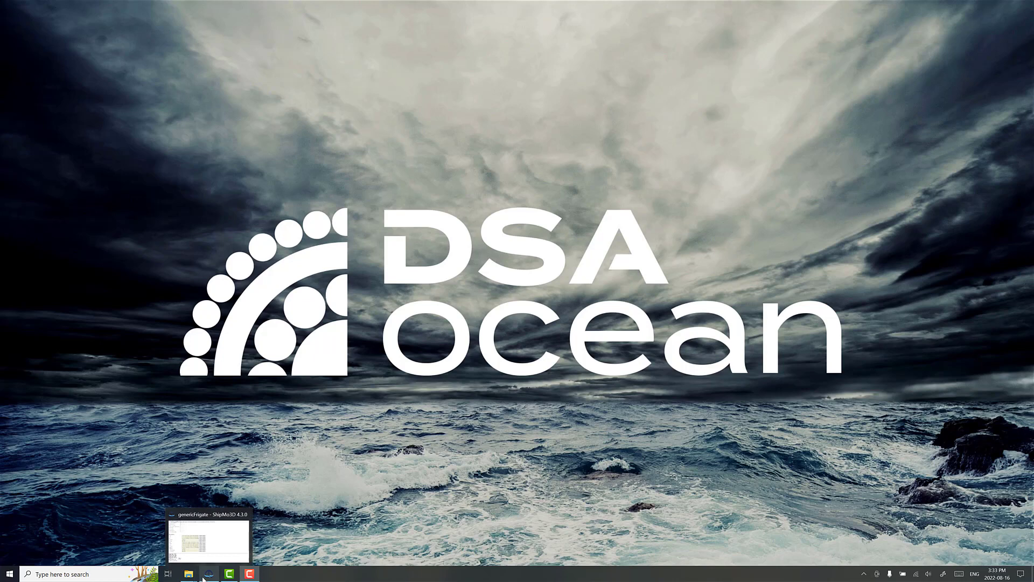
pyautogui.click(204, 578)
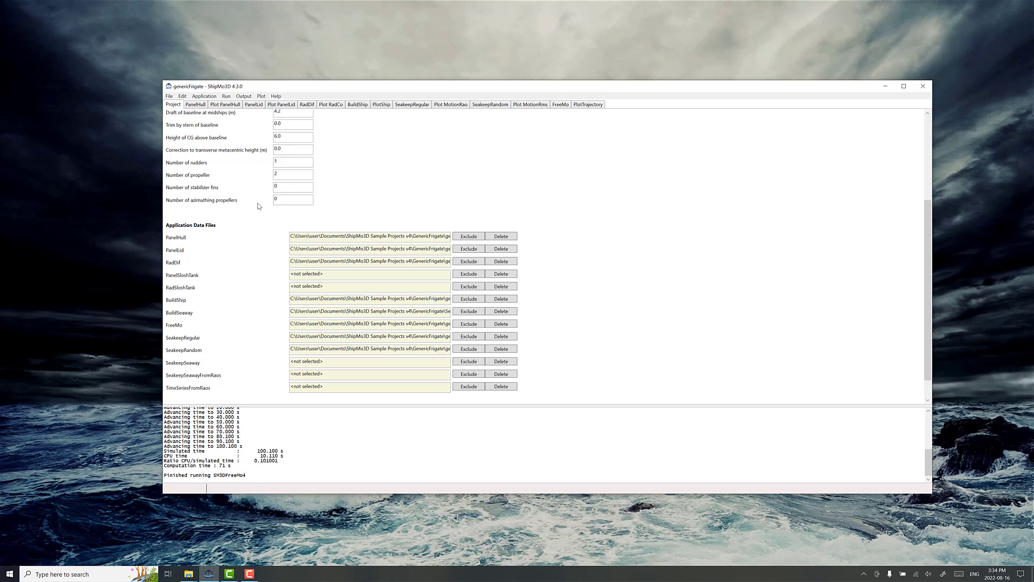
pyautogui.scroll(-1, 259, 206)
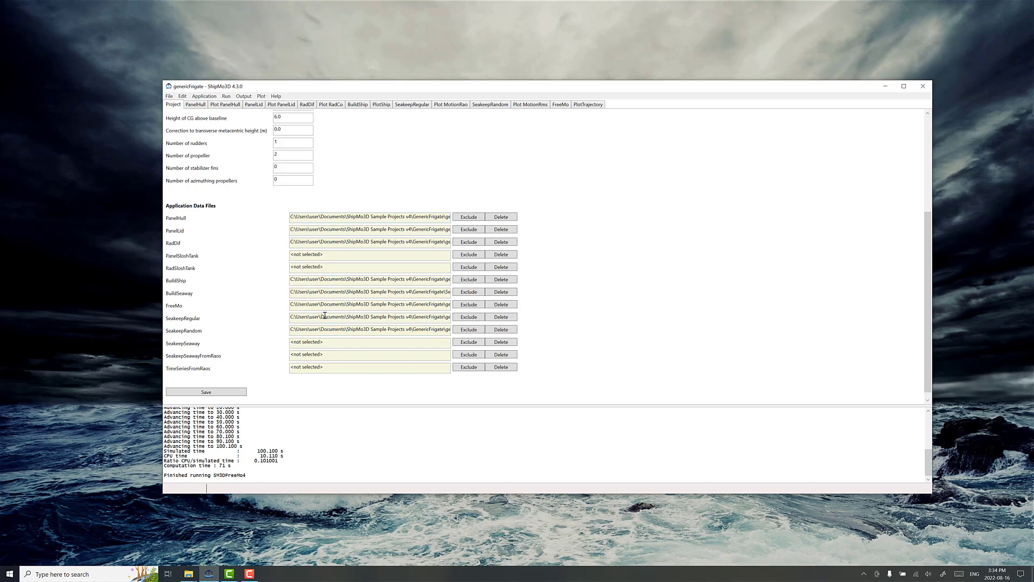
pyautogui.scroll(5, 259, 193)
pyautogui.scroll(3, 206, 175)
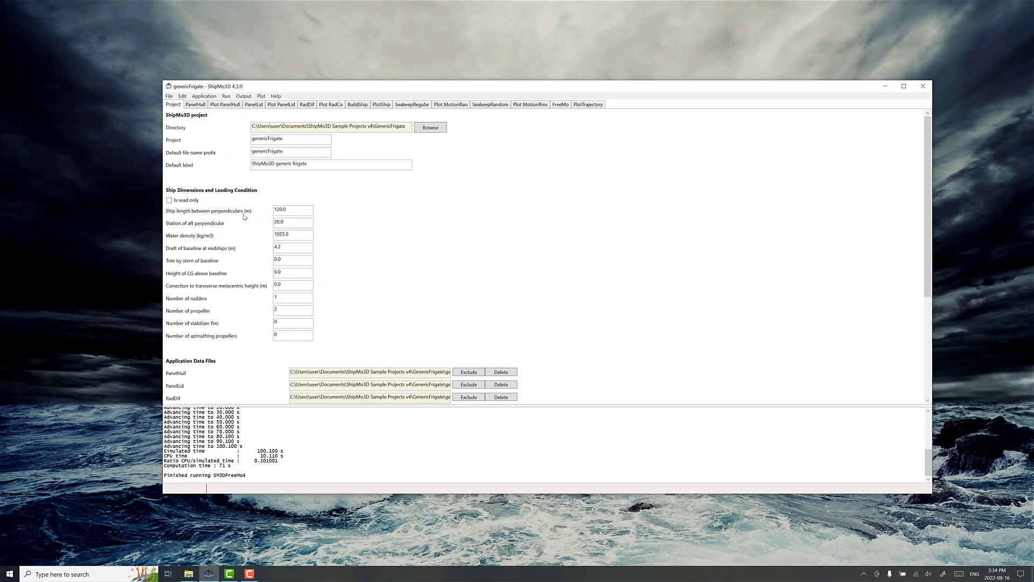
pyautogui.scroll(-4, 241, 322)
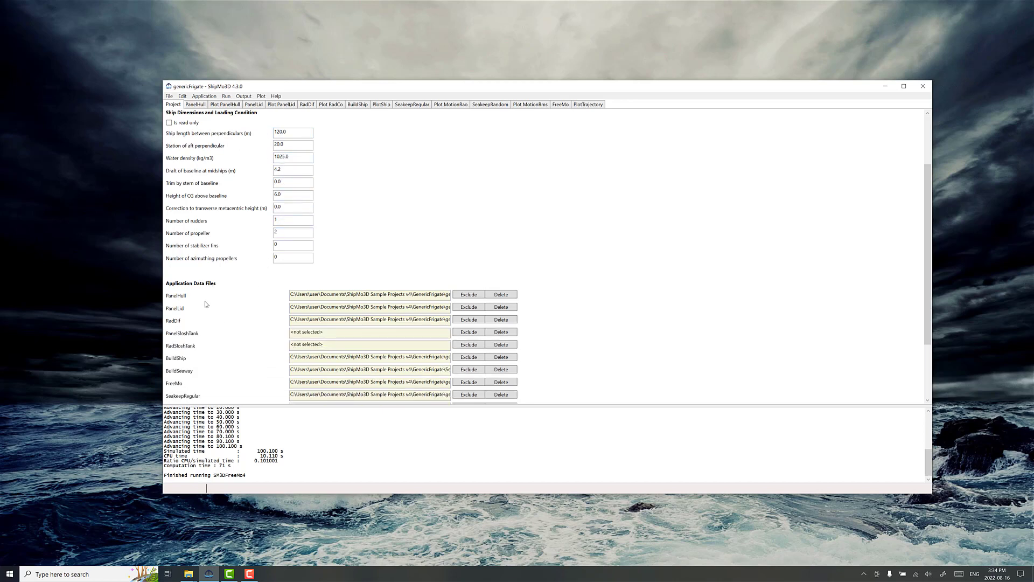
pyautogui.scroll(-2, 207, 290)
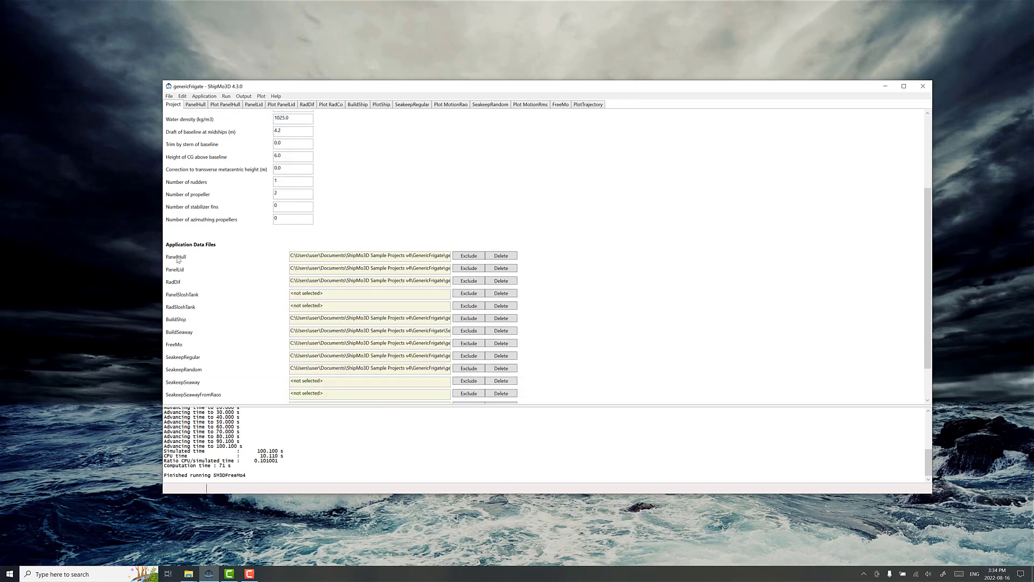
pyautogui.scroll(-2, 196, 253)
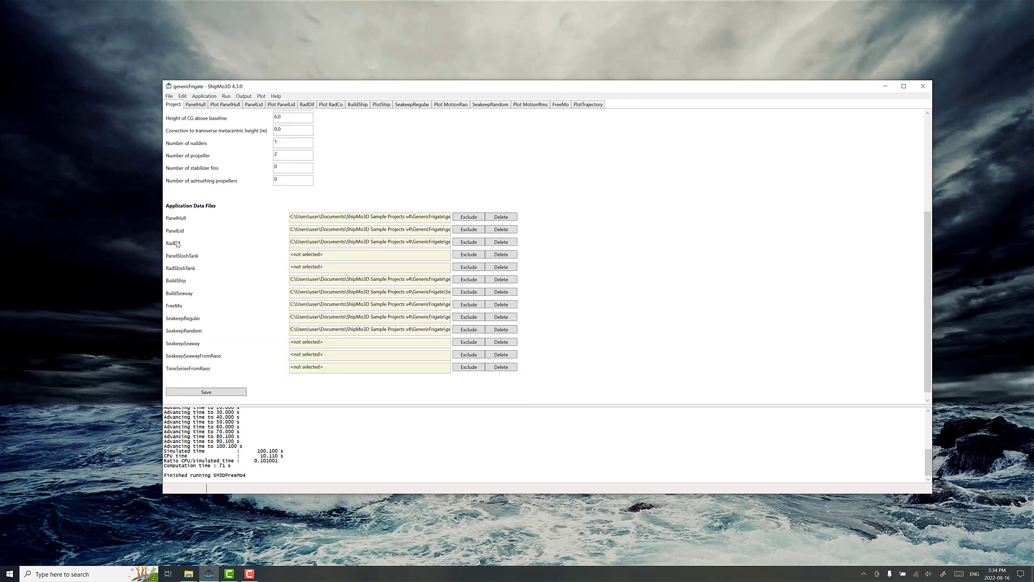
# Step: Scroll the PanelHull page through PatchHull geometry, patch fit and AreaAspectAngle panelling parameters to Save/Run
pyautogui.click(196, 105)
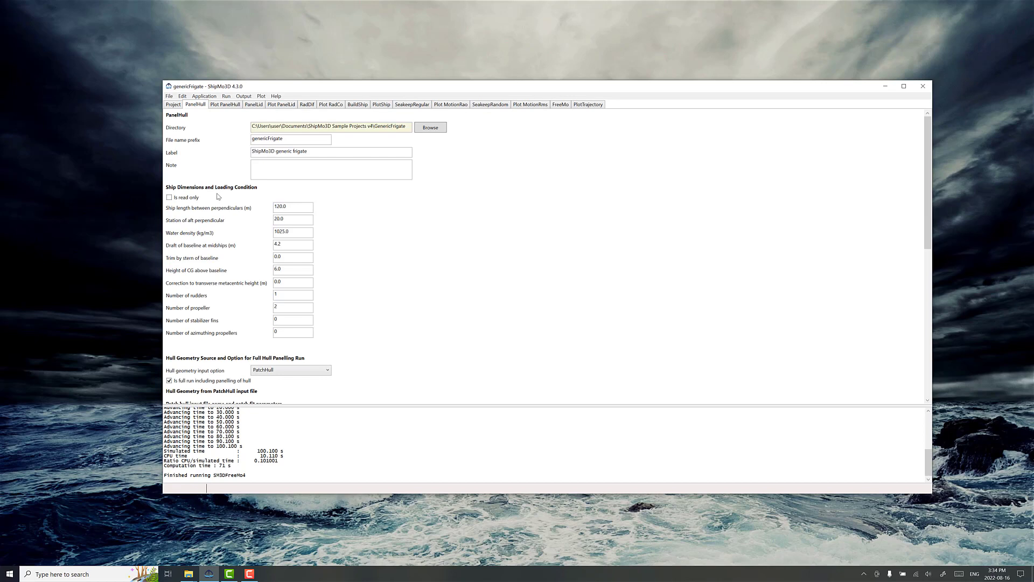
pyautogui.scroll(-3, 236, 219)
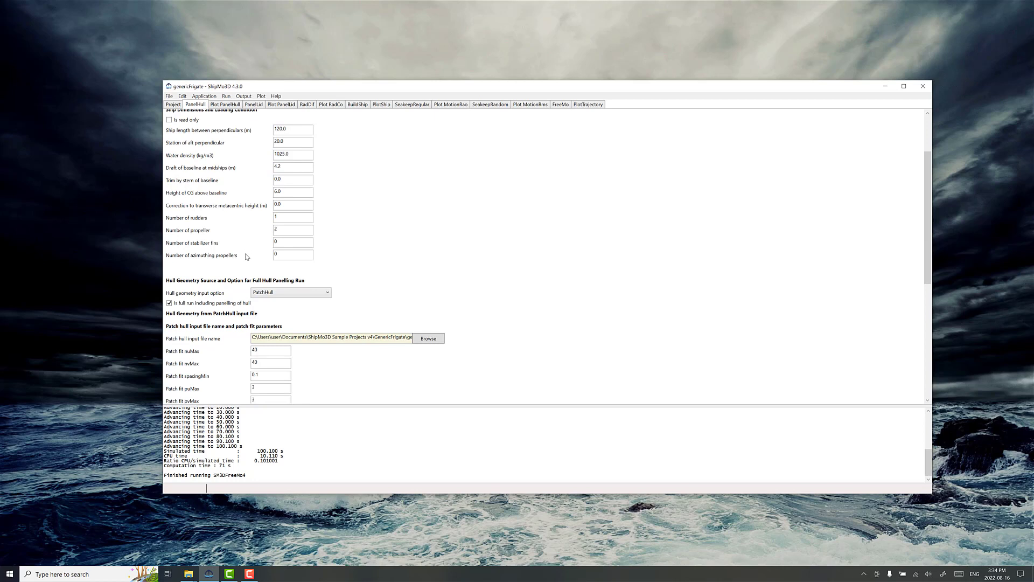
pyautogui.scroll(-2, 246, 257)
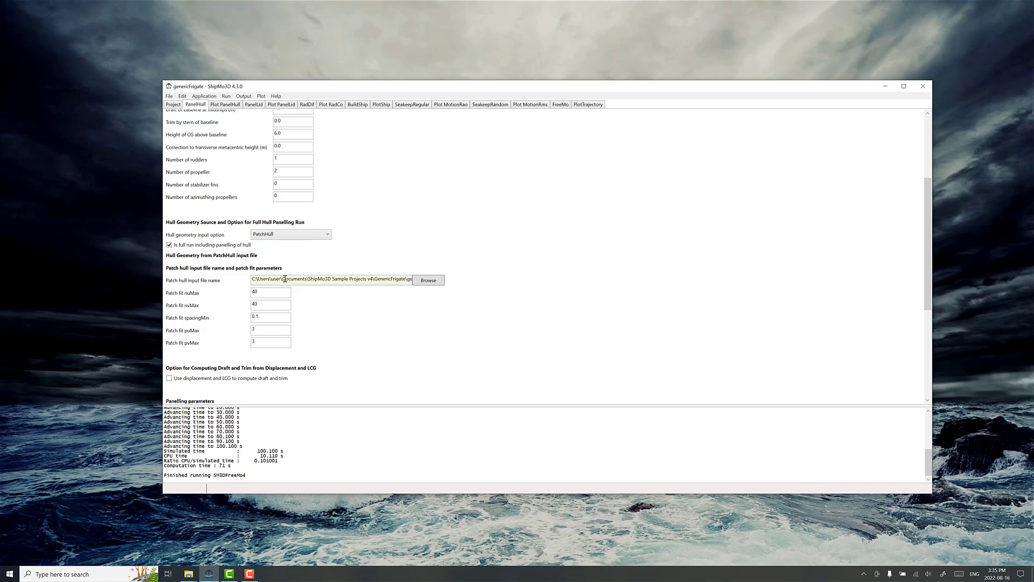
pyautogui.scroll(-3, 273, 260)
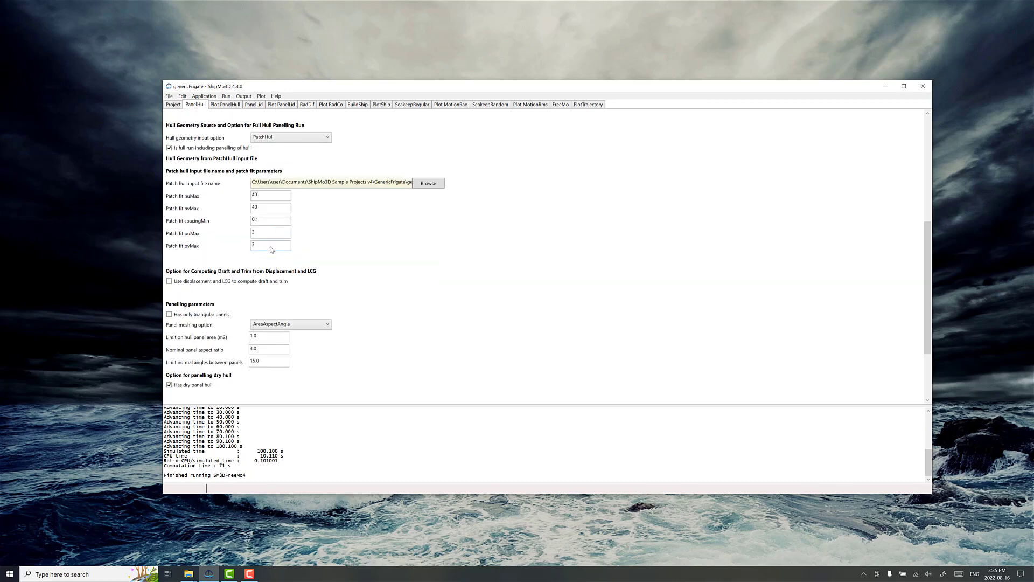
pyautogui.scroll(-2, 271, 249)
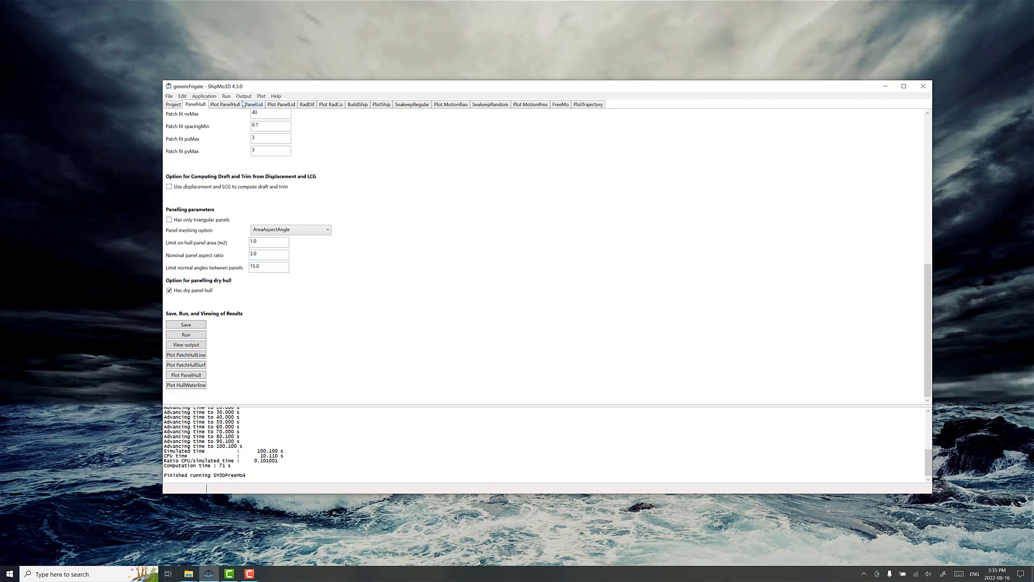
# Step: Show the Plot PanelHull 3-D view of the frigate hull with green wet and yellow dry panels
pyautogui.click(219, 106)
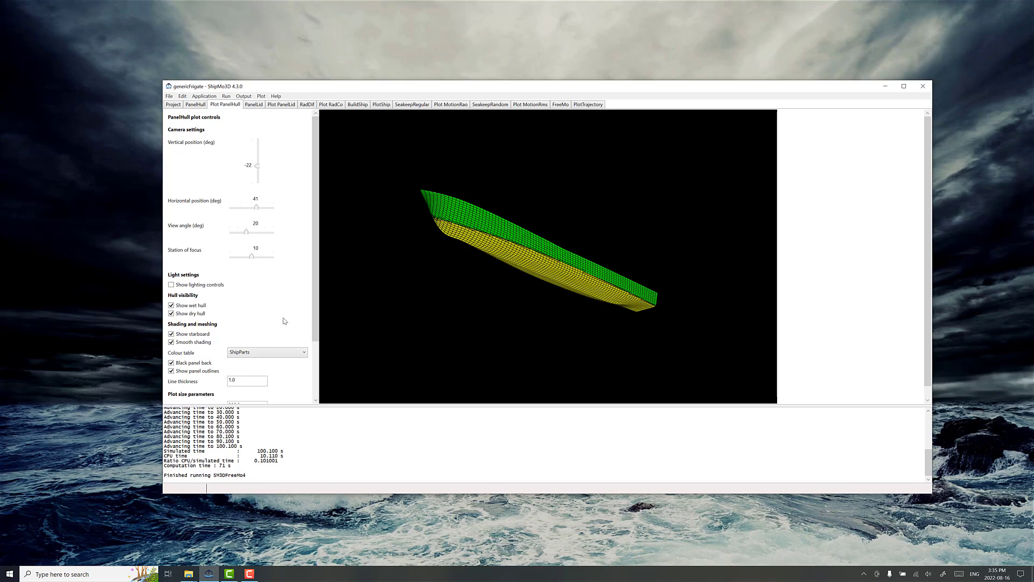
pyautogui.scroll(-2, 274, 288)
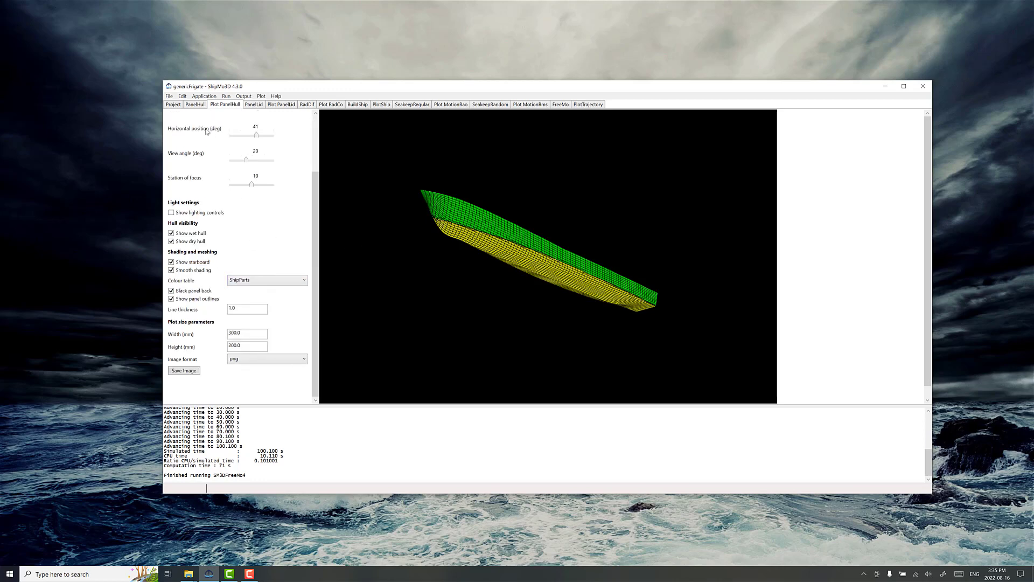
# Step: Plot the patch hull section lines as a wireframe from PanelHull, viewed from a lower vertical position
pyautogui.click(195, 105)
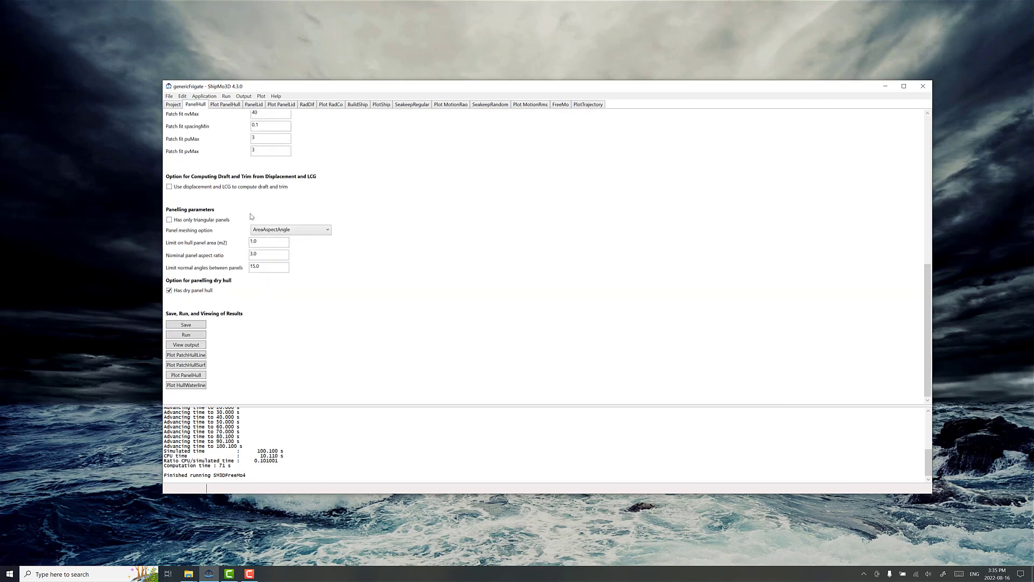
pyautogui.click(192, 355)
pyautogui.moveTo(257, 155); pyautogui.dragTo(255, 169)
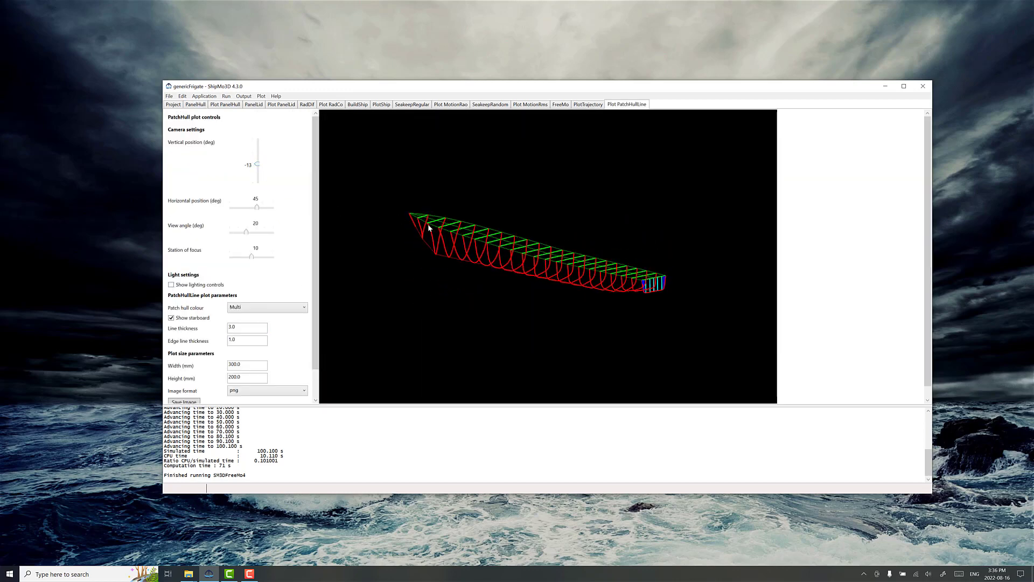
# Step: Scroll through the PanelLid settings, then show the 3-D hull plot with its magenta waterline lid
pyautogui.click(254, 107)
pyautogui.scroll(-5, 366, 248)
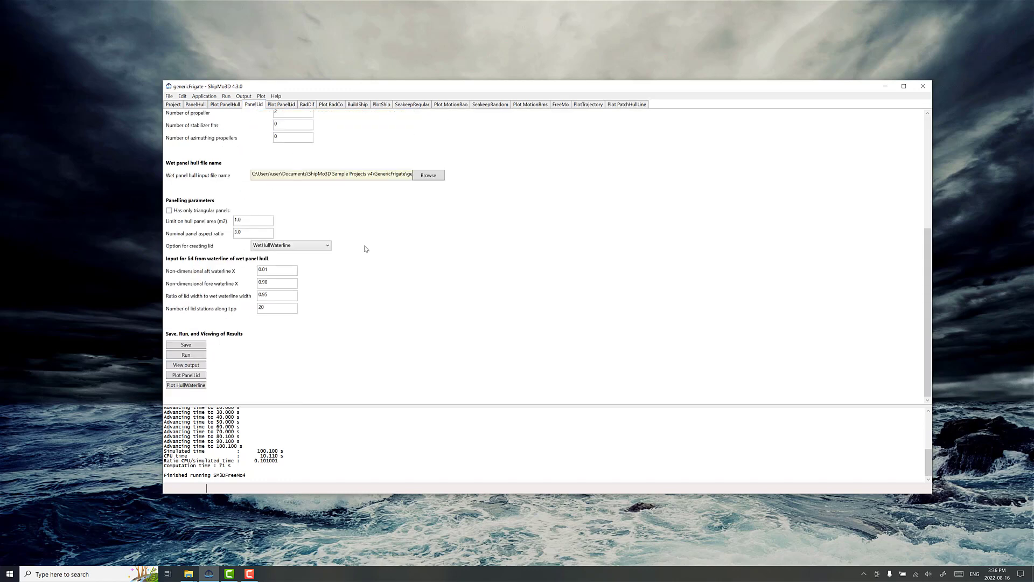
pyautogui.click(279, 106)
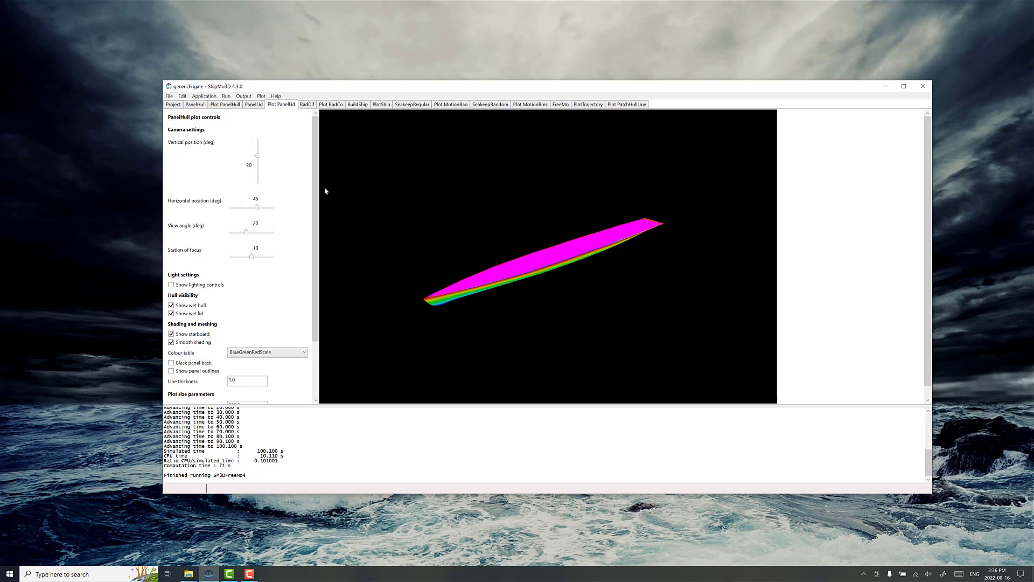
# Step: Scroll the RadDif settings down to the 0.05 minimum encounter frequency and highlight it
pyautogui.click(308, 104)
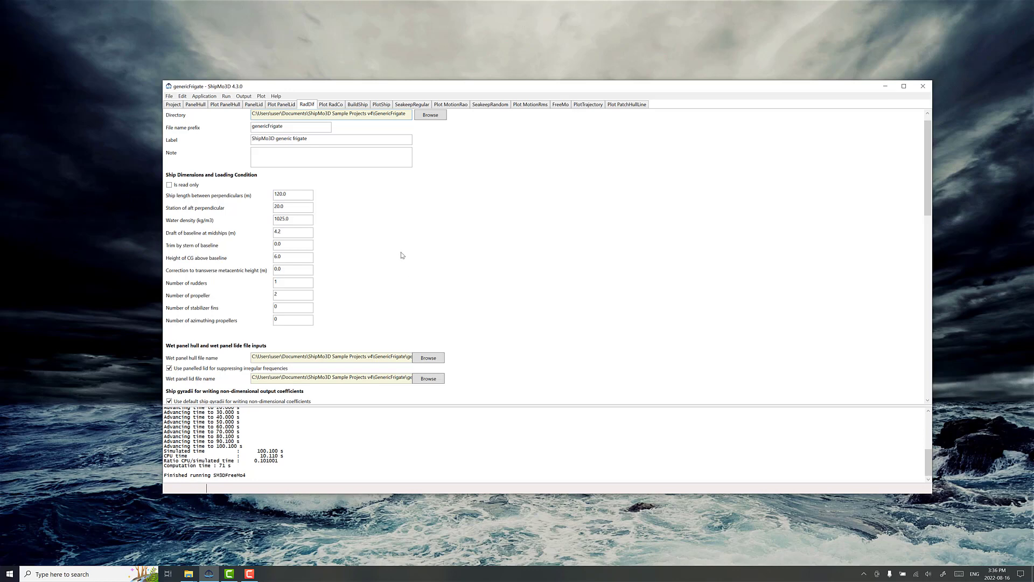
pyautogui.scroll(-3, 398, 303)
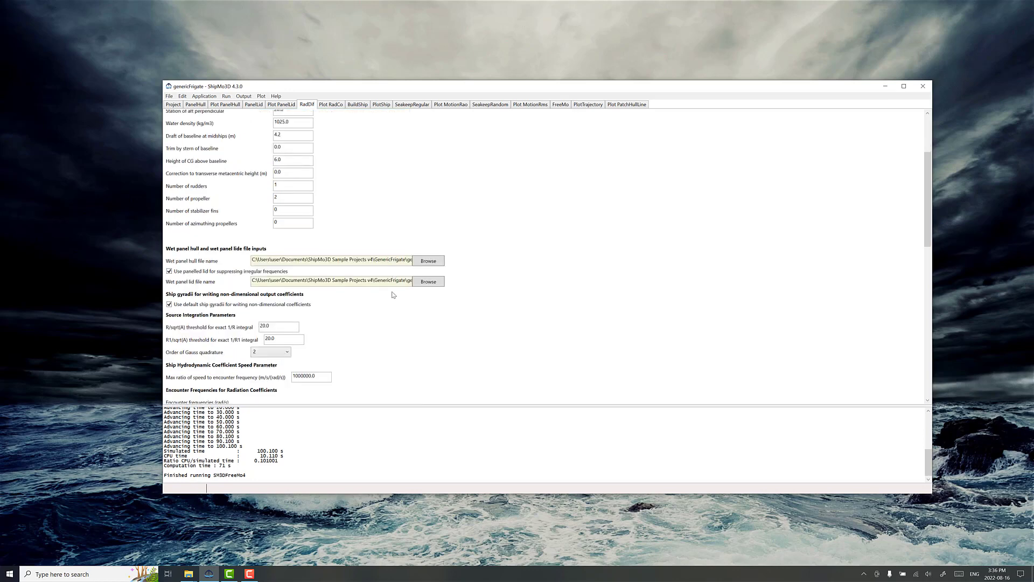
pyautogui.scroll(-3, 296, 273)
pyautogui.scroll(-3, 296, 273)
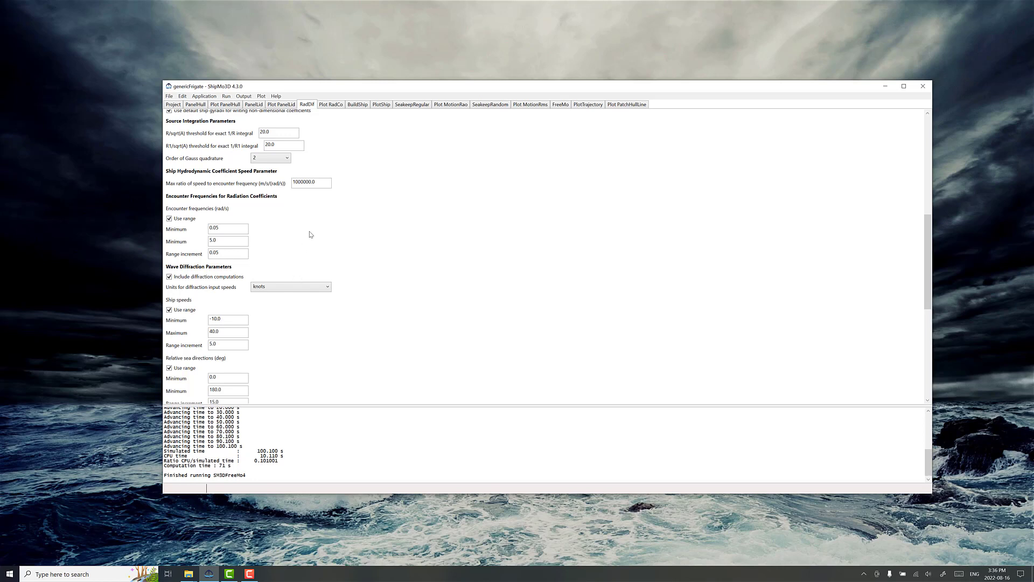
pyautogui.click(235, 230)
pyautogui.click(216, 229)
# Step: Highlight the -10.0 knot minimum speed, 0.0° minimum sea direction and 15.0° direction increment
pyautogui.scroll(-2, 225, 251)
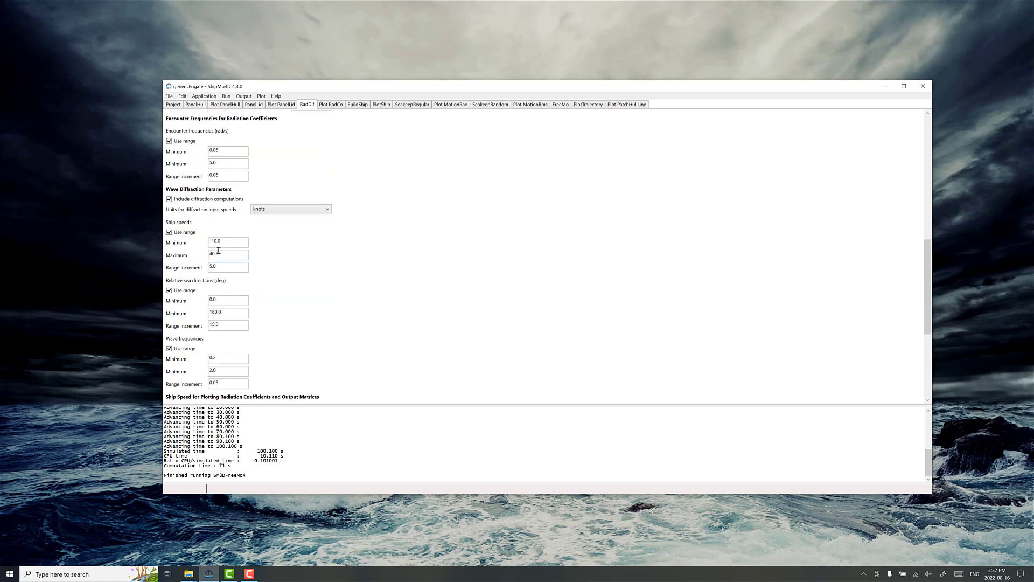
pyautogui.click(224, 245)
pyautogui.click(219, 299)
pyautogui.scroll(-2, 218, 297)
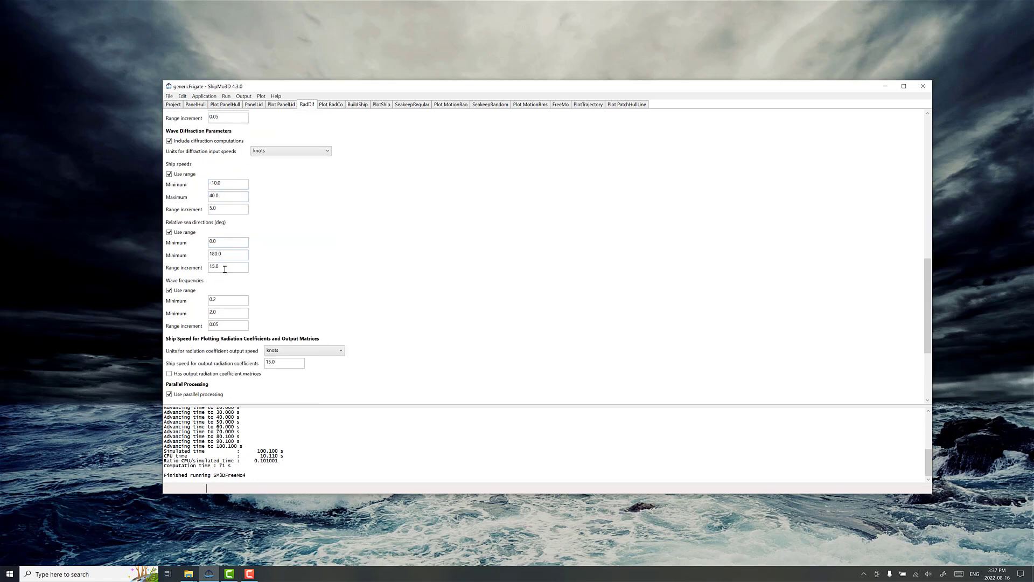
pyautogui.click(225, 268)
pyautogui.scroll(-3, 233, 327)
pyautogui.scroll(-1, 238, 354)
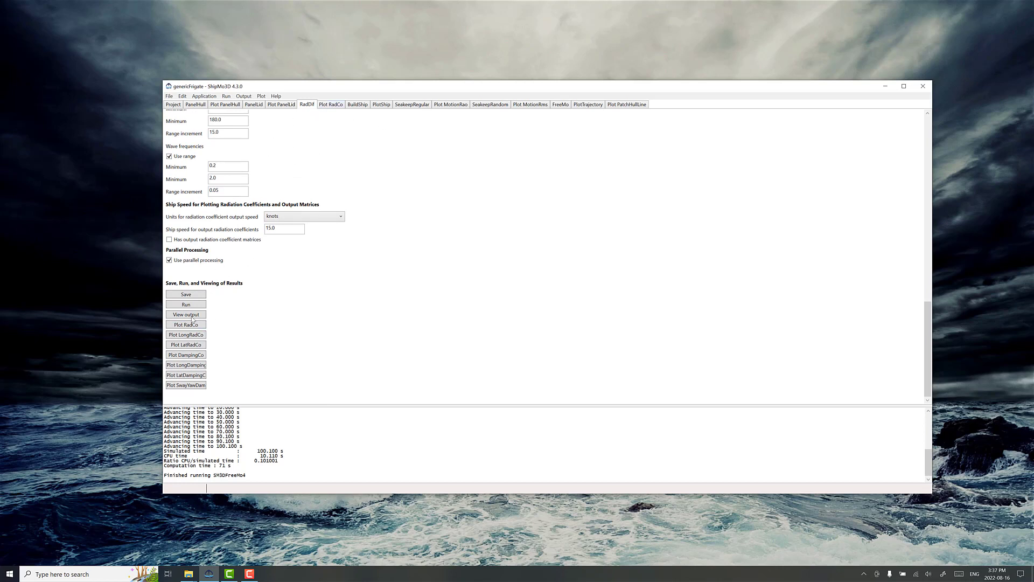
# Step: Show the Plot RadCo graphs of zero-speed added mass and damping versus encounter frequency
pyautogui.click(329, 106)
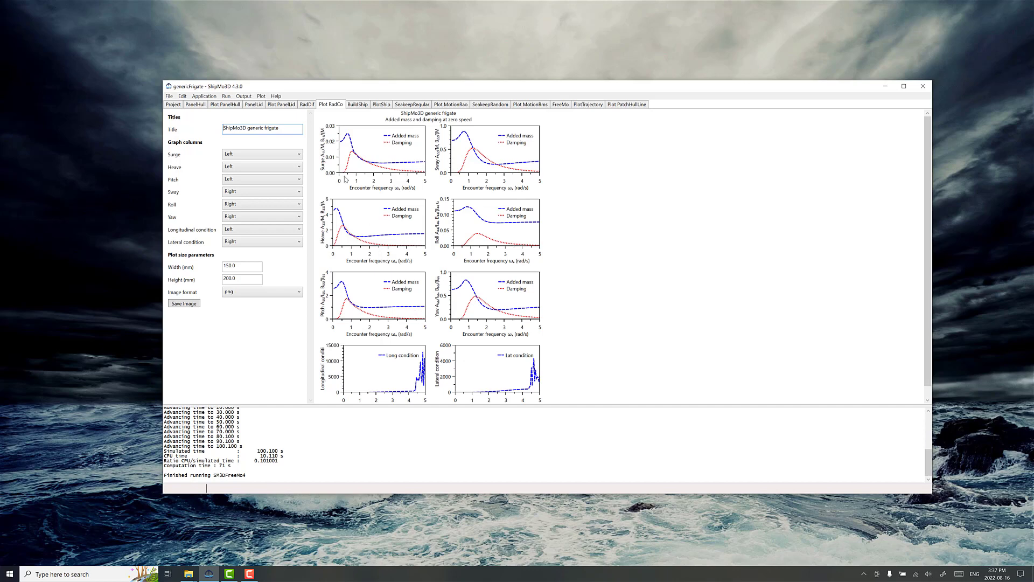
# Step: Scroll BuildShip past HoltropMennen resistance, select Propellers among appendages, and reach the ProteusDS export and Save/Run
pyautogui.click(356, 107)
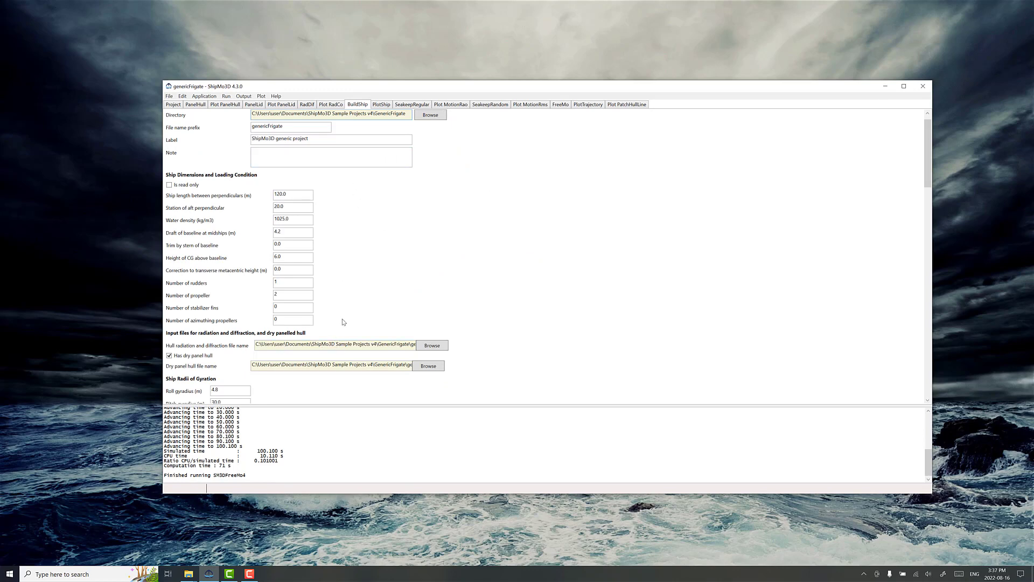
pyautogui.scroll(-3, 343, 321)
pyautogui.scroll(-3, 341, 275)
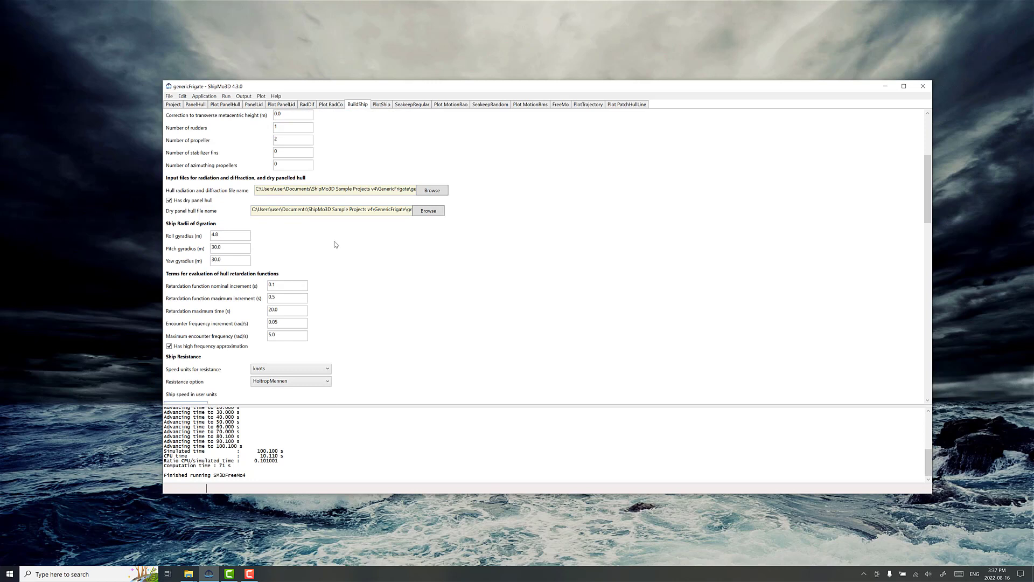
pyautogui.scroll(-8, 307, 245)
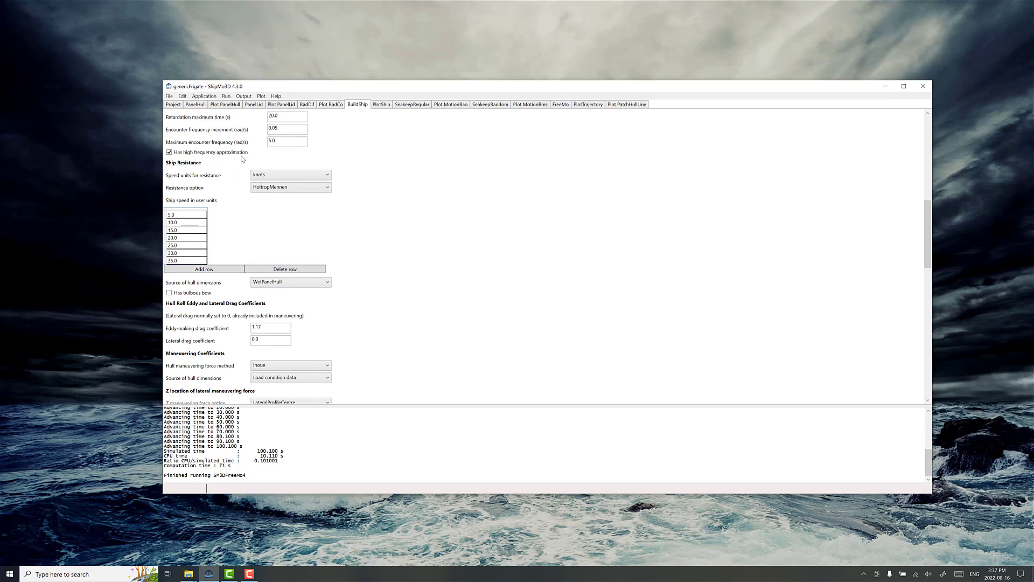
pyautogui.scroll(3, 243, 161)
pyautogui.scroll(-9, 244, 178)
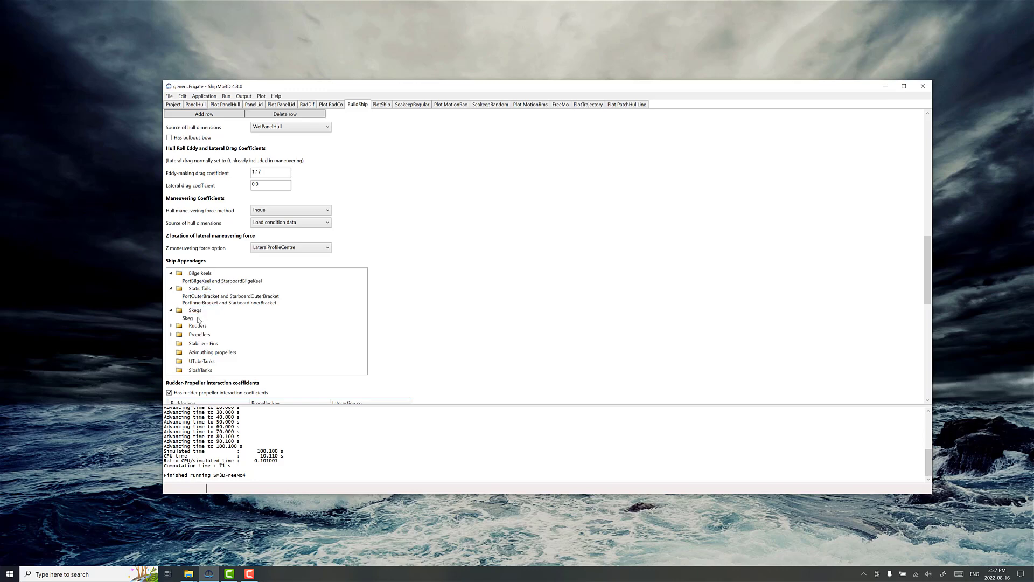
pyautogui.click(204, 335)
pyautogui.scroll(-12, 415, 337)
pyautogui.scroll(-3, 412, 334)
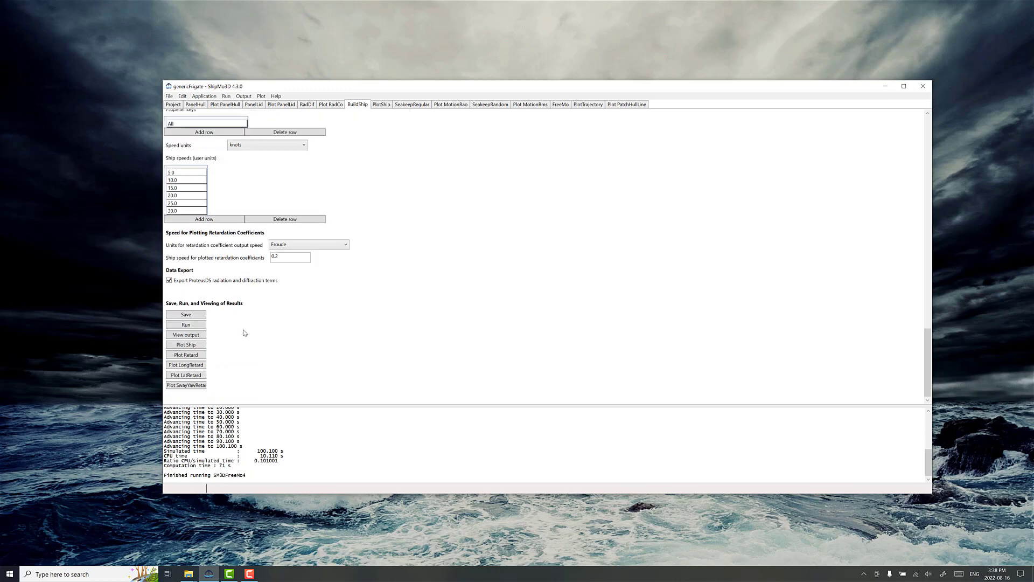
pyautogui.click(382, 105)
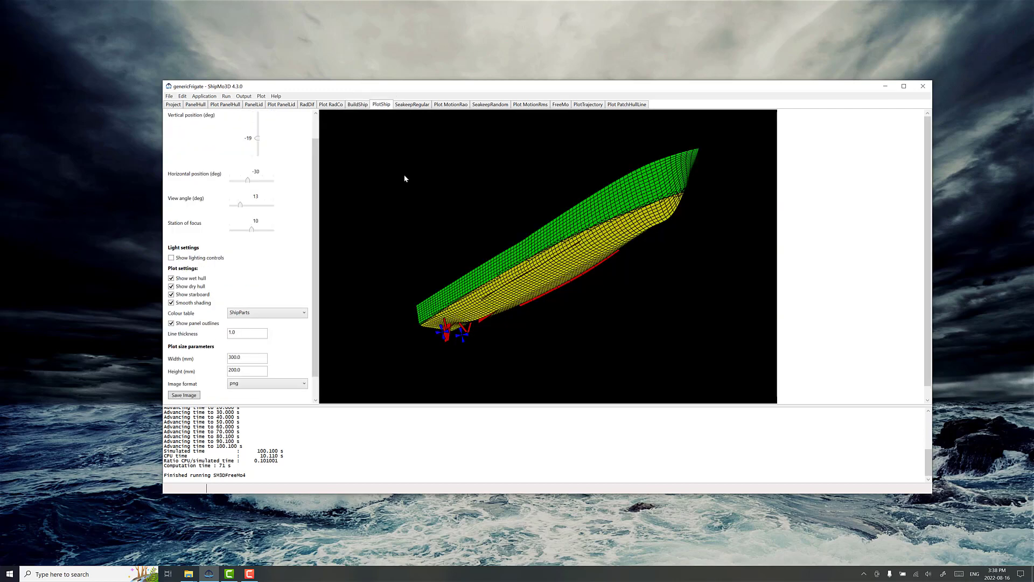
# Step: Scroll SeakeepRegular through speeds 0–30 knots, headings 0–180° and ConstantSteepness 0.02 waves to Save/Run
pyautogui.click(412, 104)
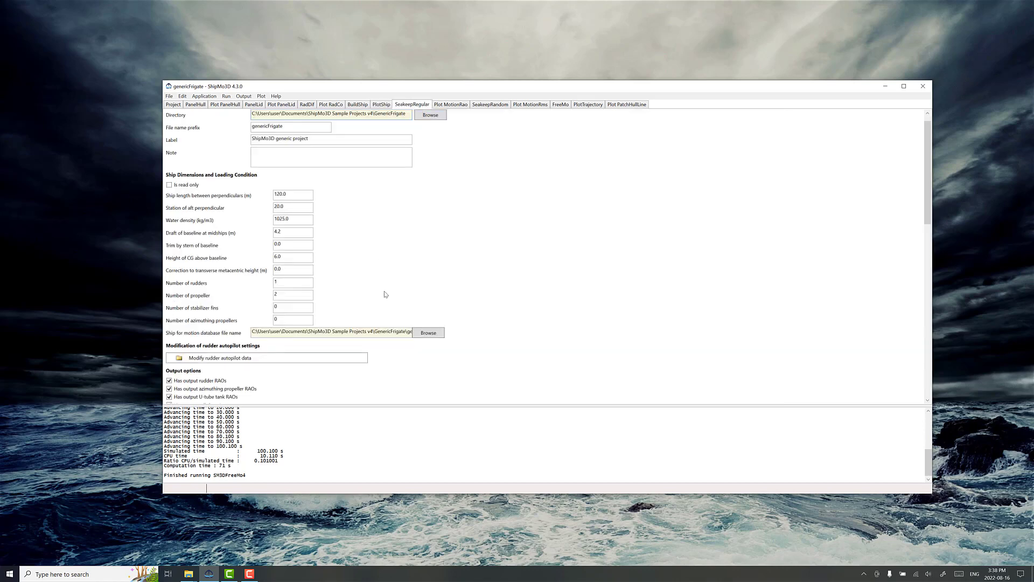
pyautogui.scroll(-3, 378, 288)
pyautogui.scroll(-5, 378, 289)
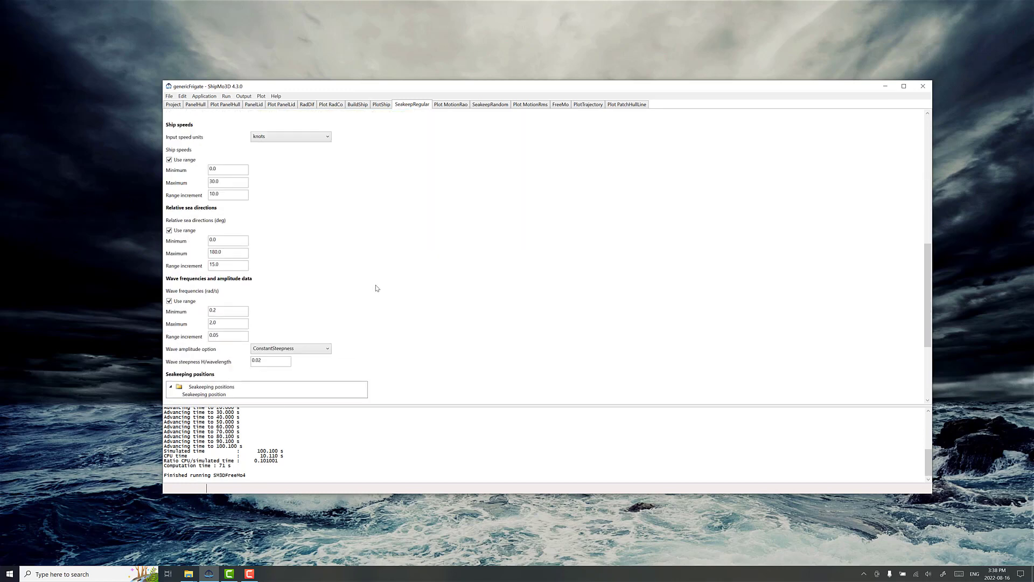
pyautogui.scroll(-2, 377, 288)
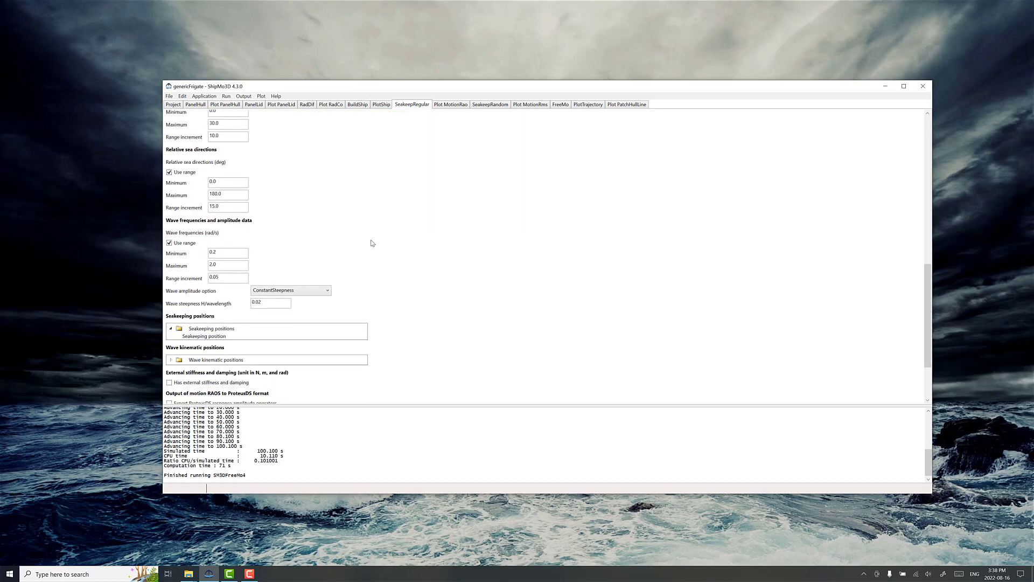
pyautogui.scroll(-3, 361, 252)
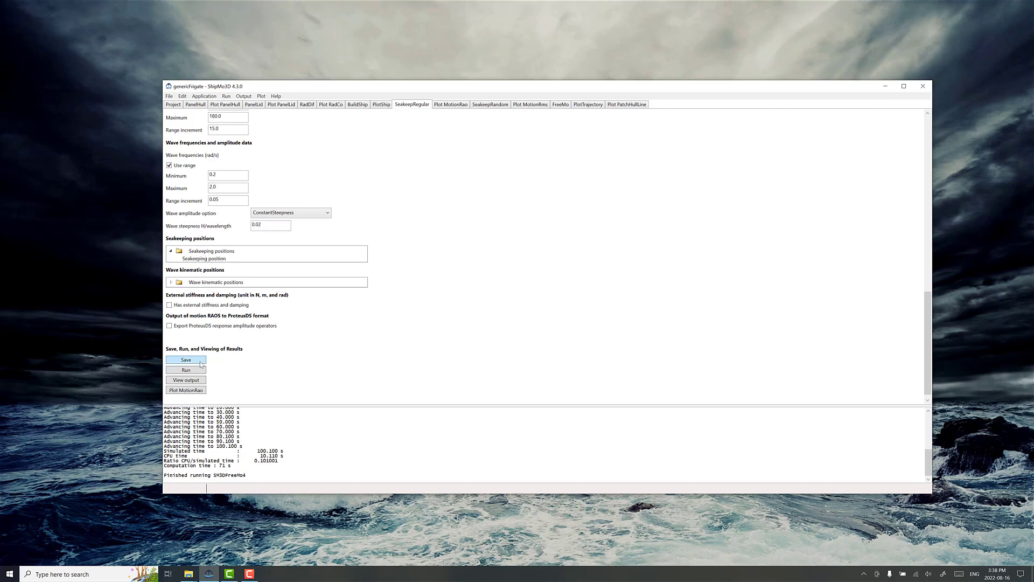
pyautogui.click(447, 105)
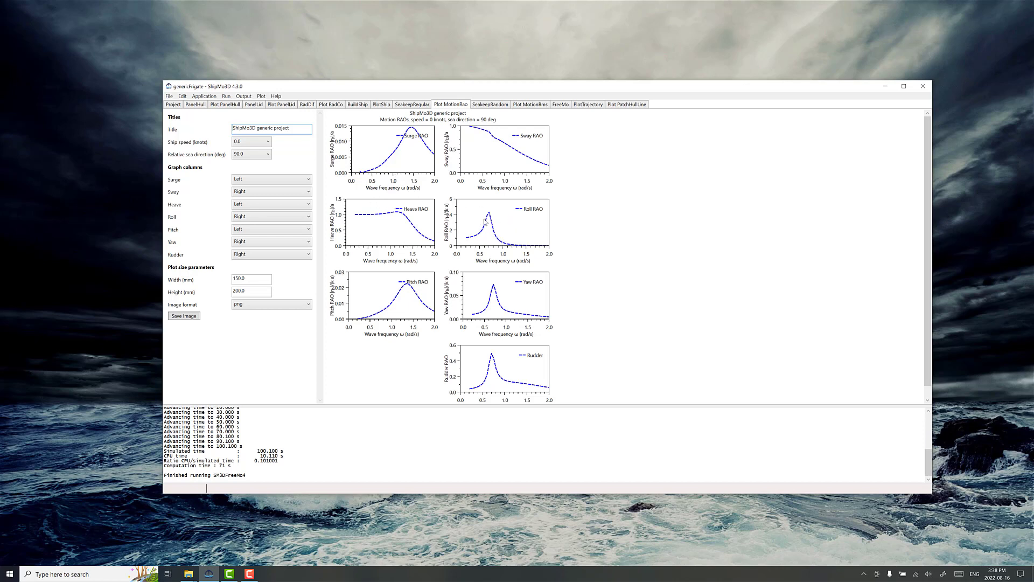
pyautogui.click(249, 143)
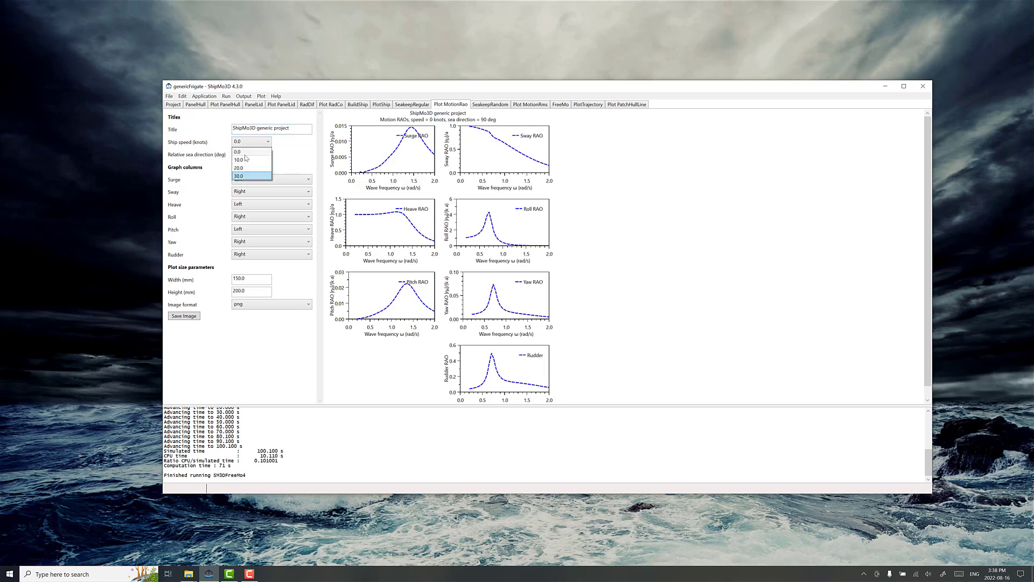
pyautogui.click(248, 150)
pyautogui.click(244, 155)
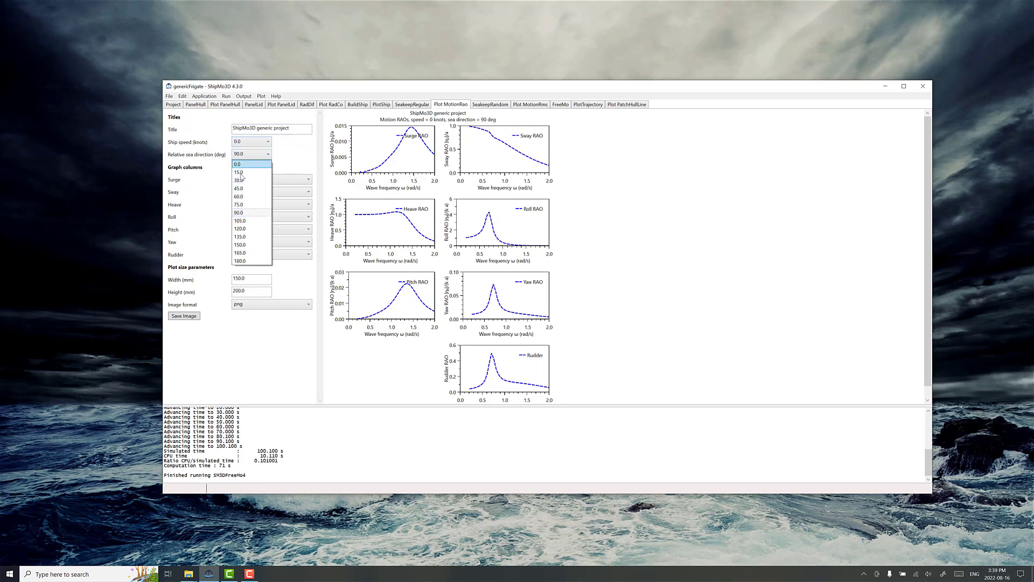
pyautogui.click(488, 229)
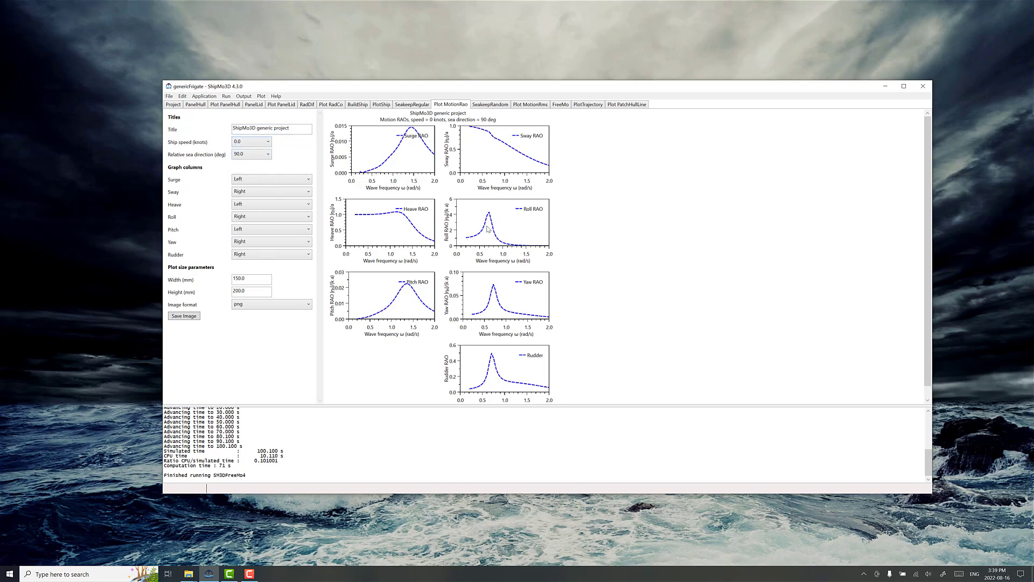
# Step: Scroll SeakeepRandom past the Bretschneider spectrum (3.25 m, 9.7 s) to the Save, Run and Viewing of Results buttons
pyautogui.click(490, 104)
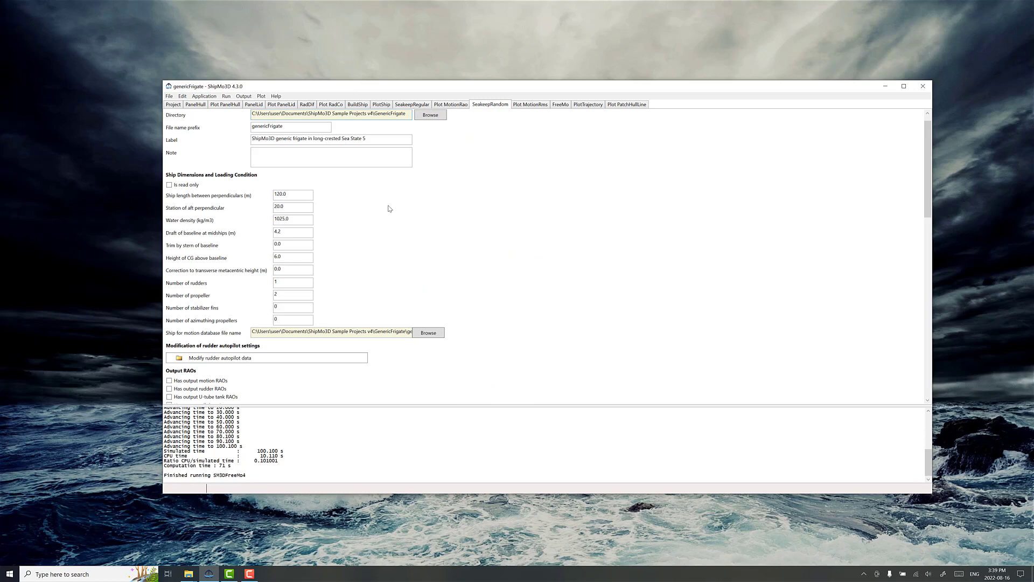
pyautogui.scroll(-10, 377, 218)
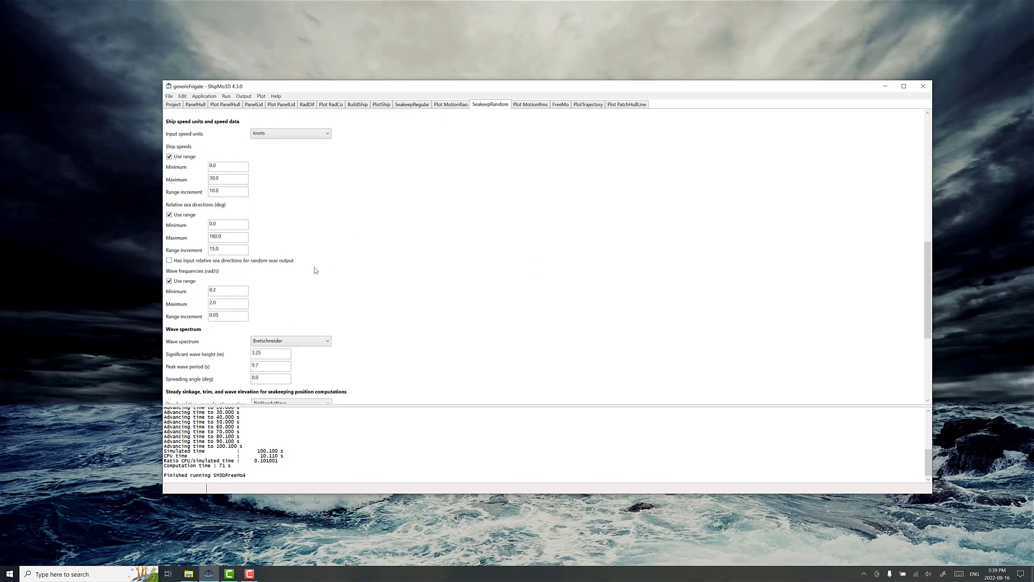
pyautogui.scroll(-3, 305, 263)
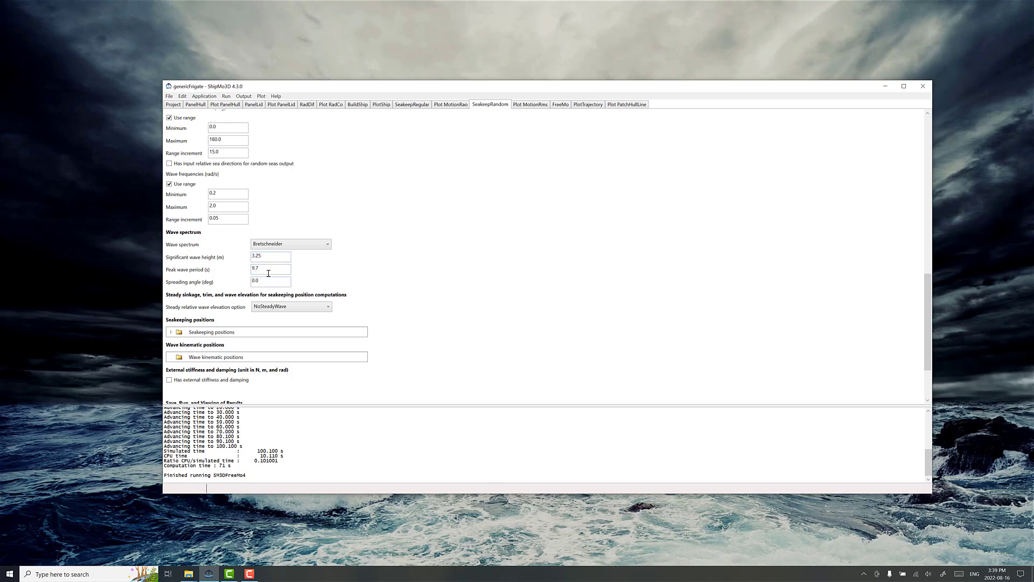
pyautogui.scroll(-3, 256, 258)
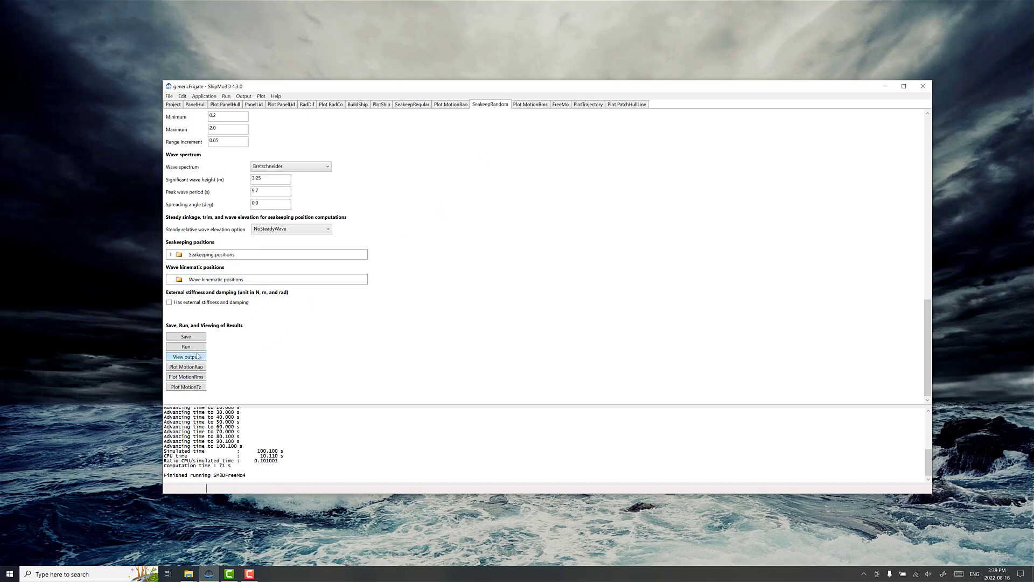
# Step: Show the Plot MotionRms graphs of RMS surge through rudder motions versus sea direction at 0 knots
pyautogui.click(531, 105)
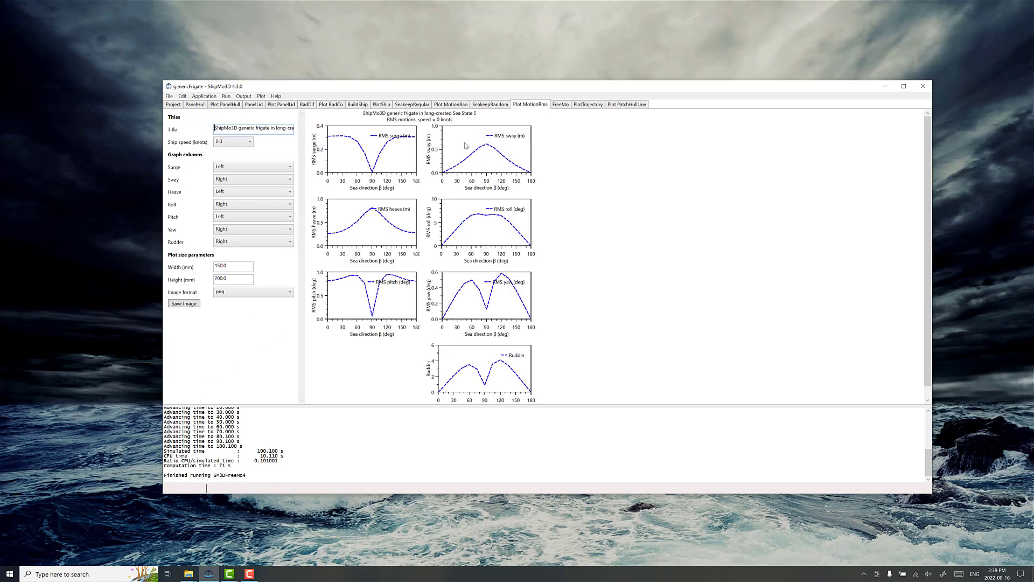
# Step: Review the FreeMo settings: 4.0 initial speed, 64 RPM maneuver inputs, 100 s time, 0.1 s output step
pyautogui.click(563, 105)
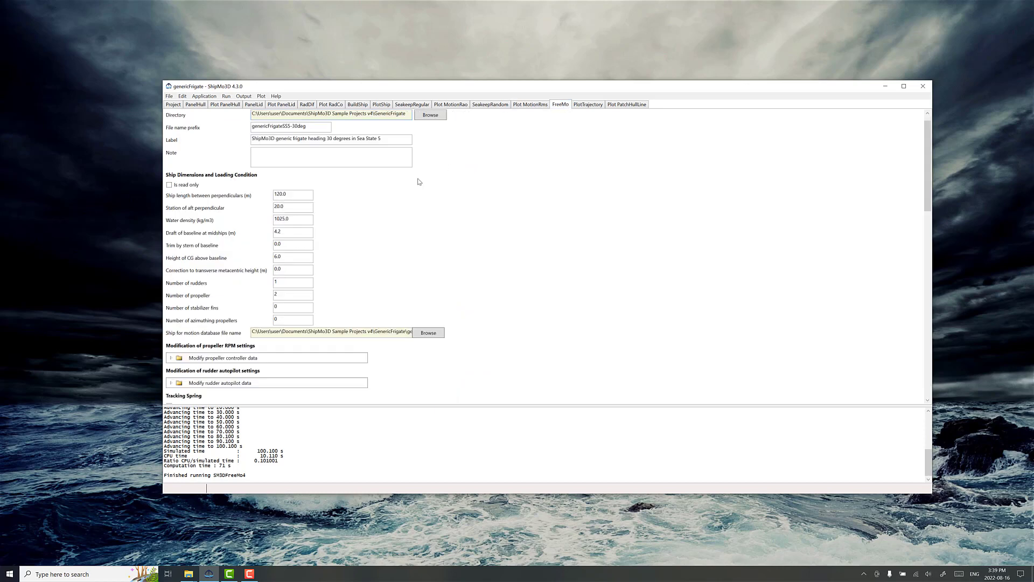
pyautogui.scroll(-2, 332, 263)
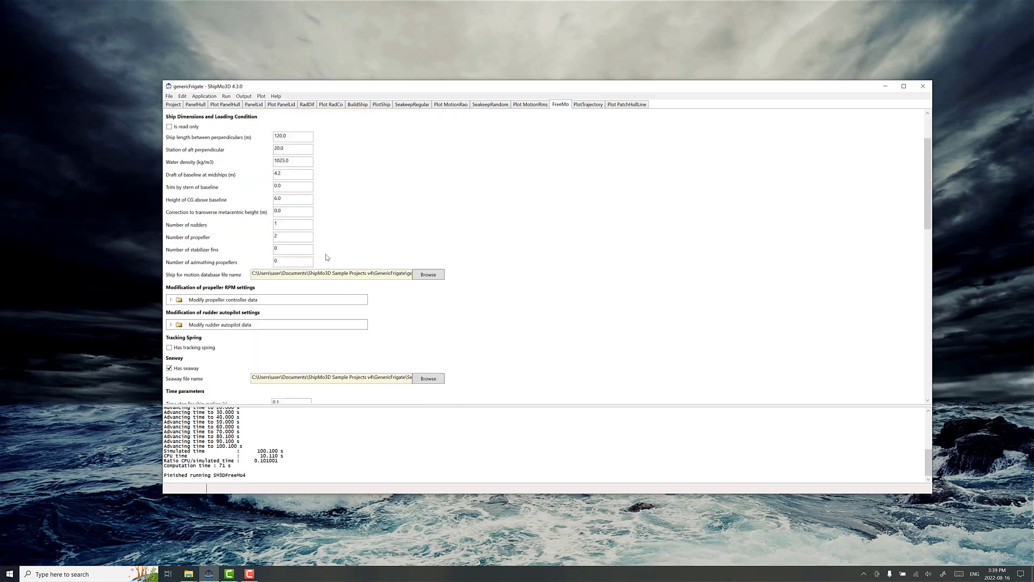
pyautogui.scroll(-4, 382, 292)
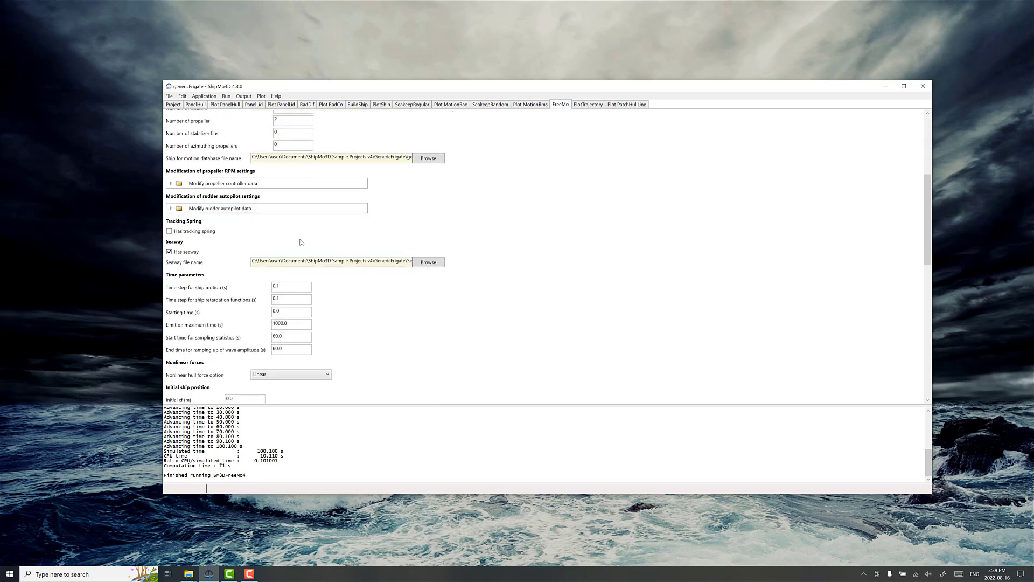
pyautogui.scroll(-5, 256, 285)
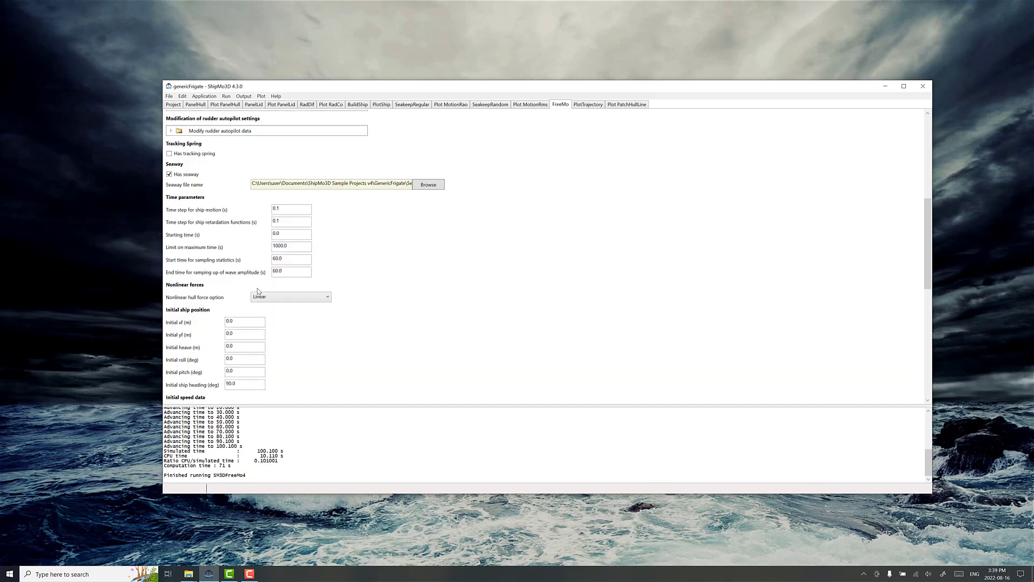
pyautogui.scroll(-4, 244, 213)
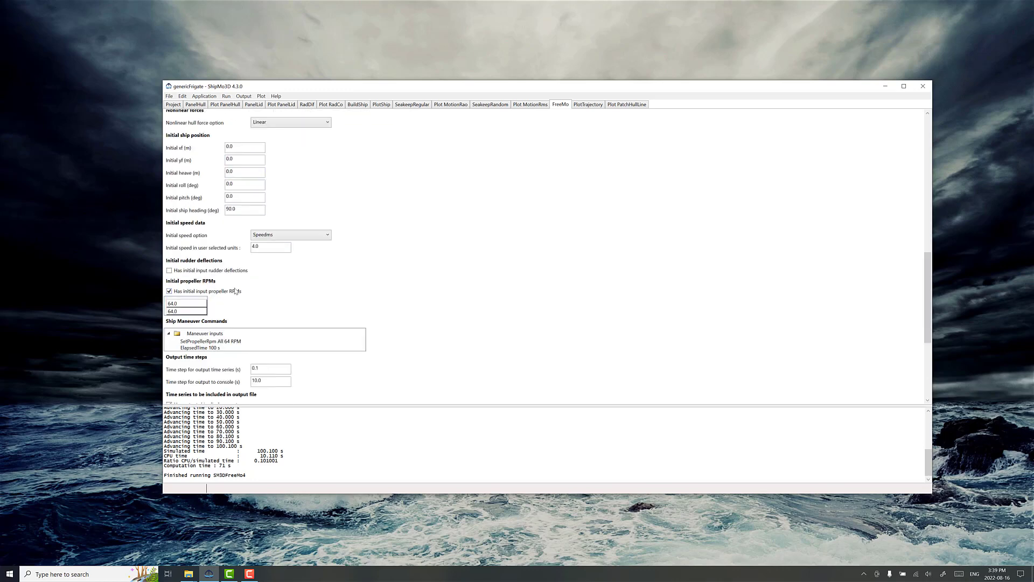
pyautogui.click(190, 278)
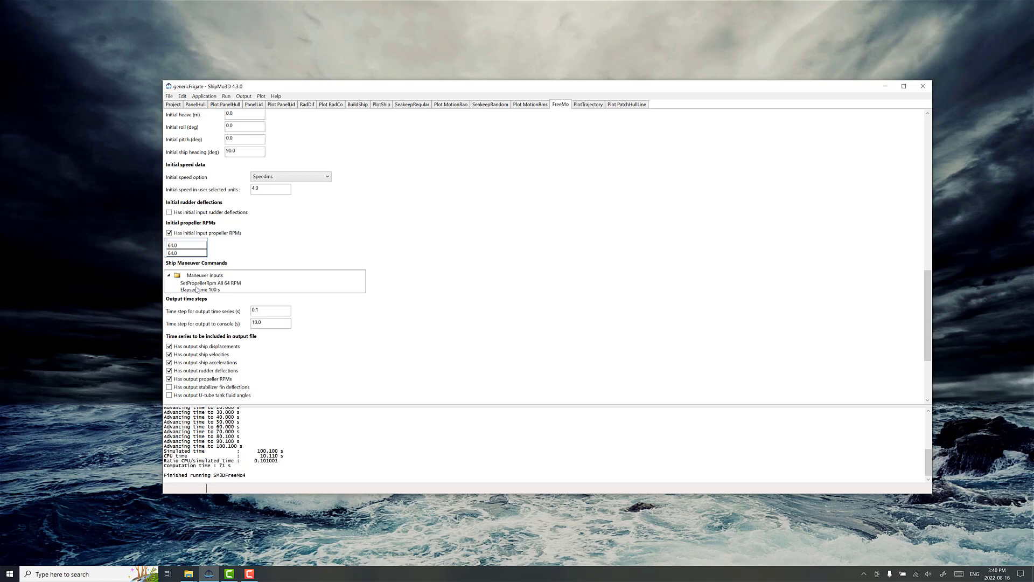
pyautogui.scroll(-3, 211, 294)
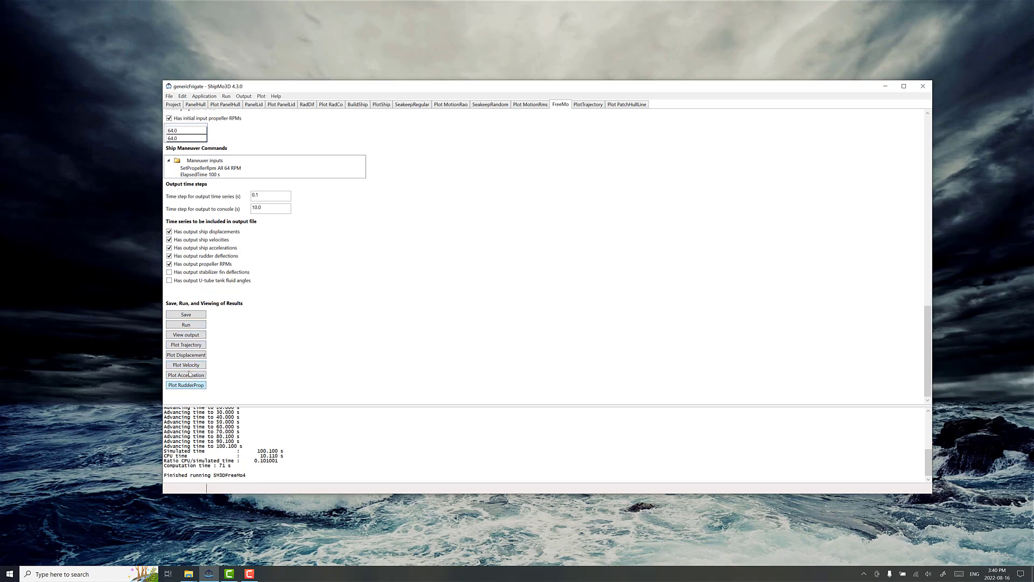
# Step: View the ship trajectory plot, then return via BuildShip to the genericFrigate 3-D hull plot
pyautogui.click(590, 106)
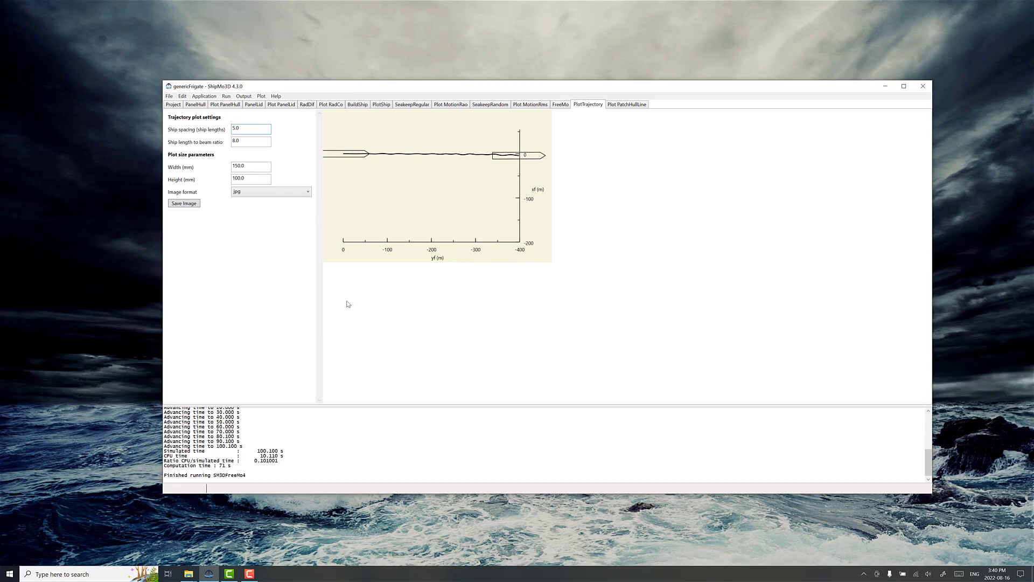
pyautogui.click(360, 105)
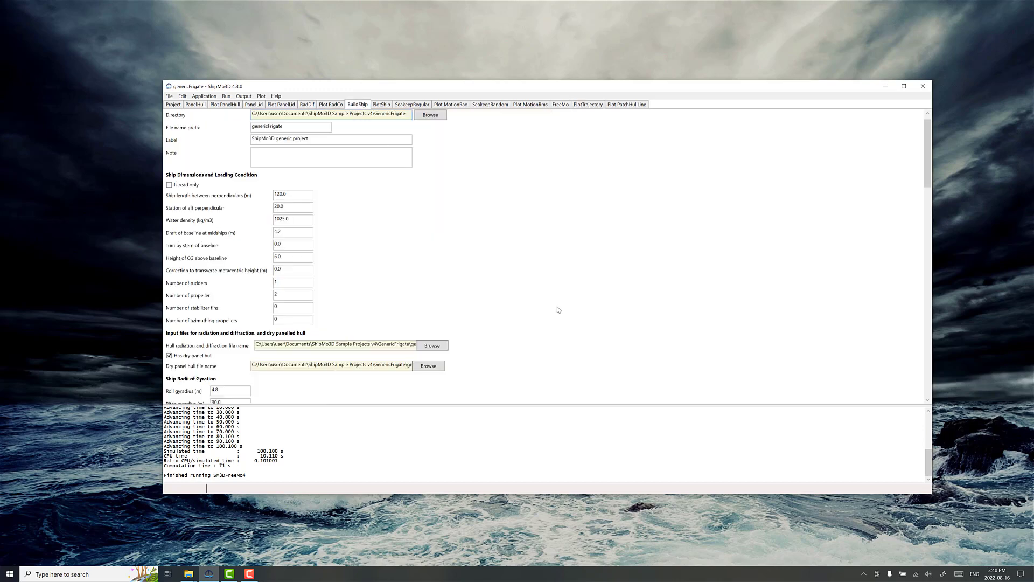
pyautogui.click(383, 106)
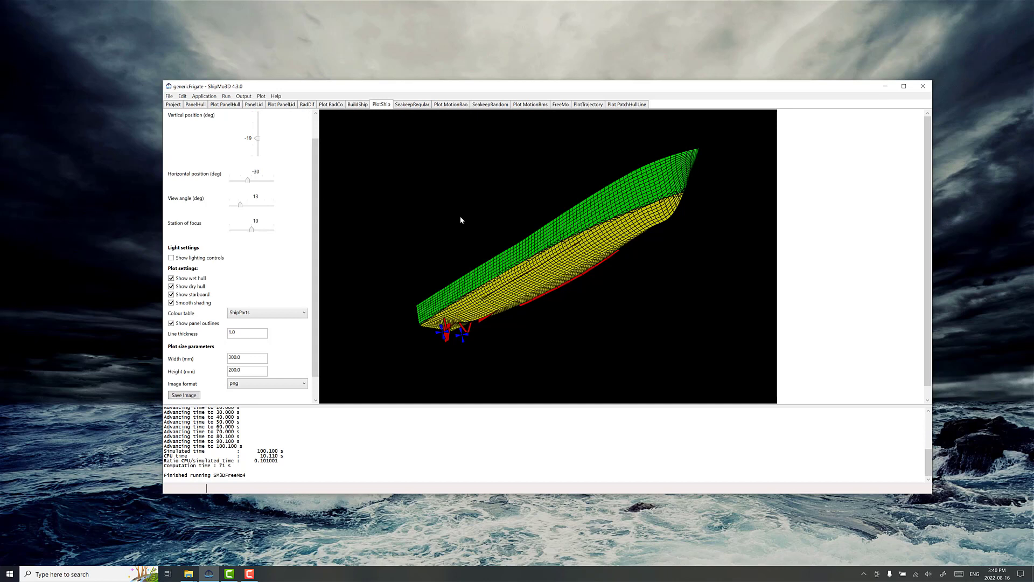